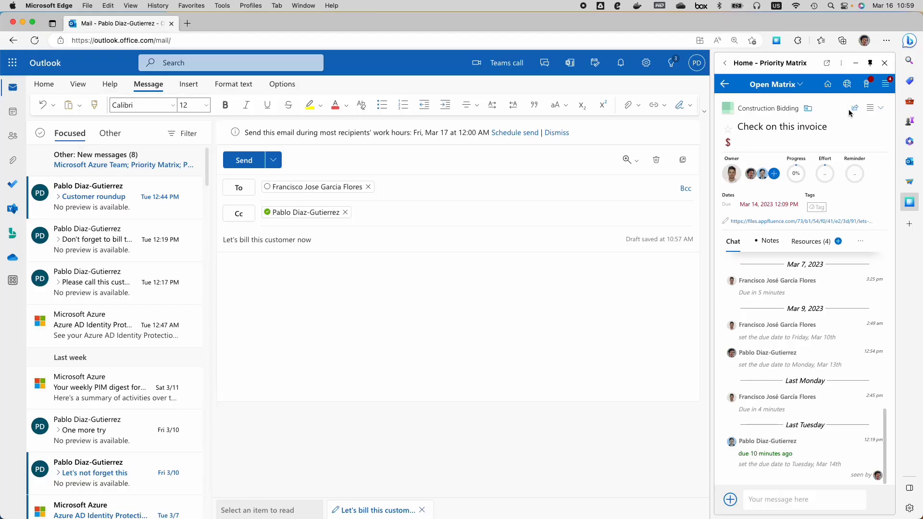
- Copy the Check on this invoice item link and paste it into the draft body as a preview card
{"action": "left_click", "coordinate": [855, 108]}
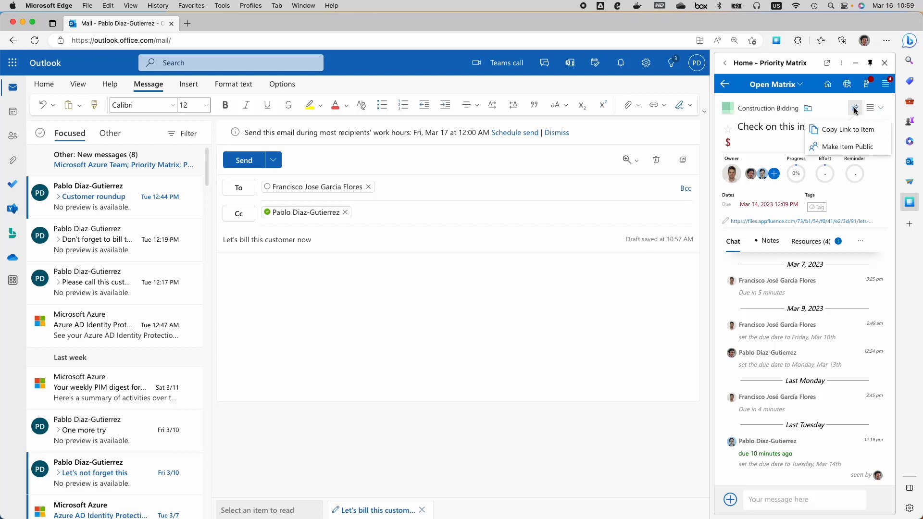
{"action": "left_click", "coordinate": [843, 136]}
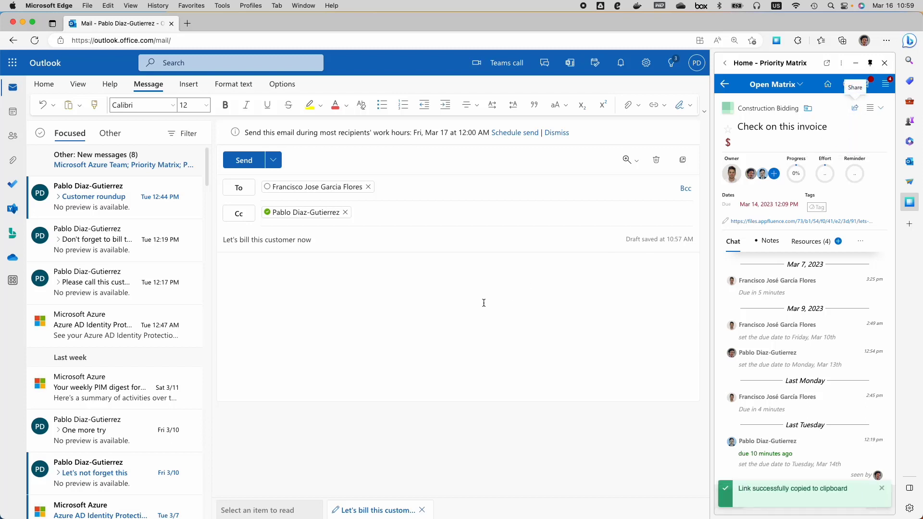
{"action": "key", "text": "super+v"}
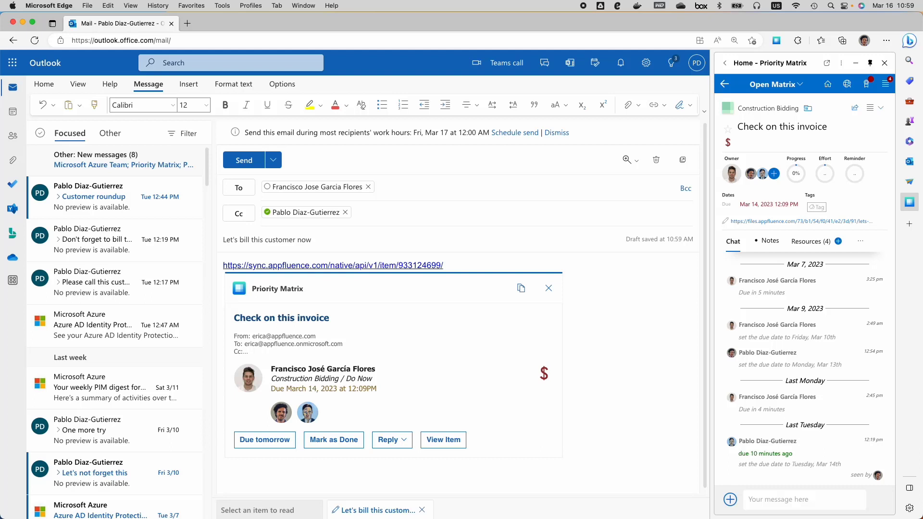
- Add 'See invoice here' before the item link and send the email
{"action": "left_click", "coordinate": [223, 266]}
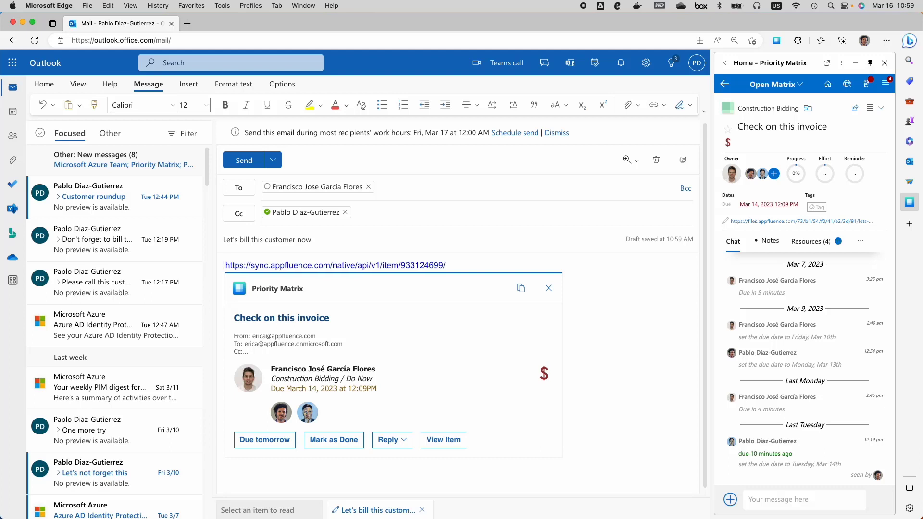
{"action": "type", "text": "See "}
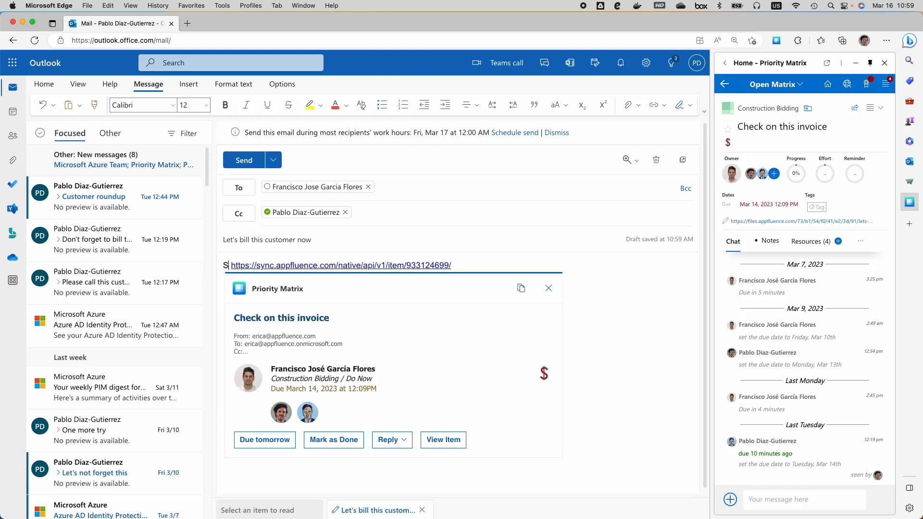
{"action": "type", "text": "invoice here"}
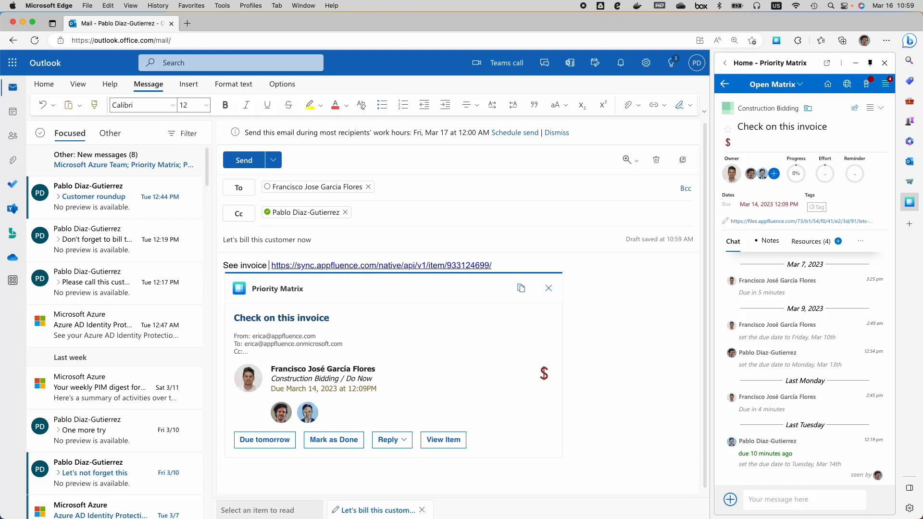
{"action": "left_click", "coordinate": [244, 160]}
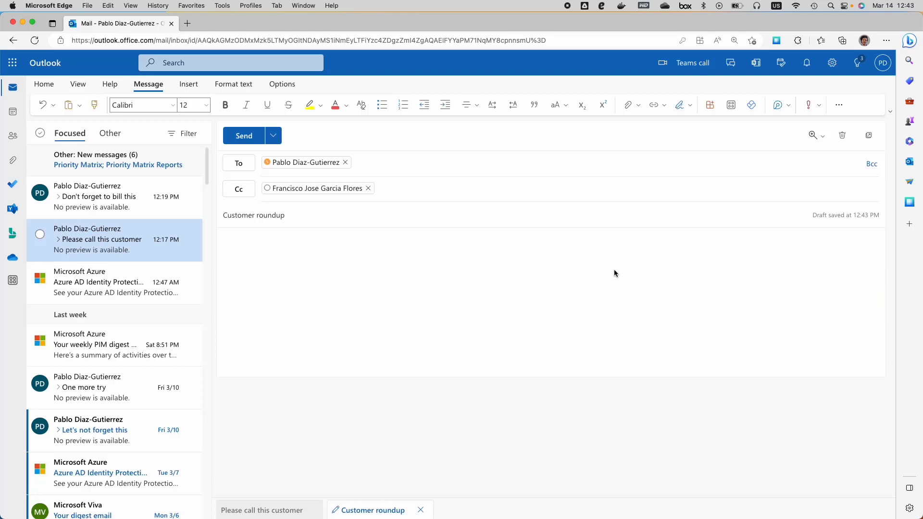
- Search Priority Matrix for 'invoice' and insert the Check on this invoice card into the Customer roundup draft
{"action": "left_click", "coordinate": [731, 106]}
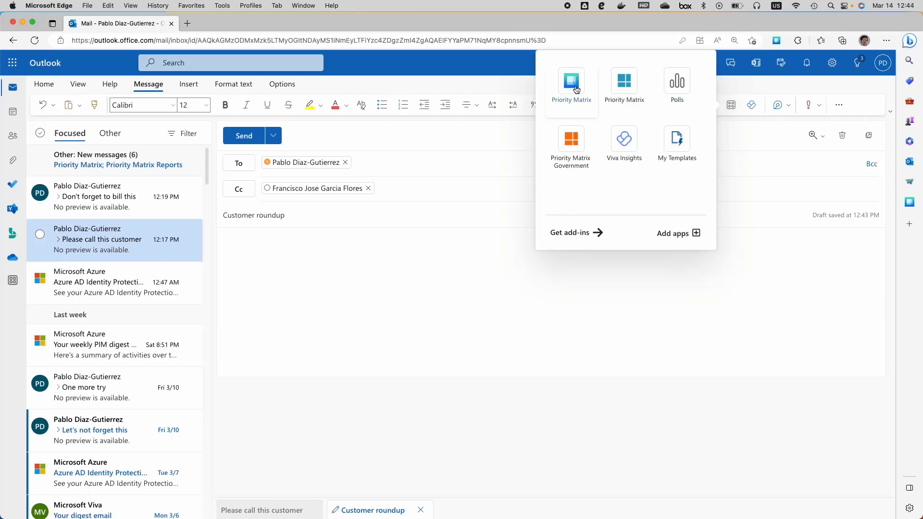
{"action": "left_click", "coordinate": [576, 89]}
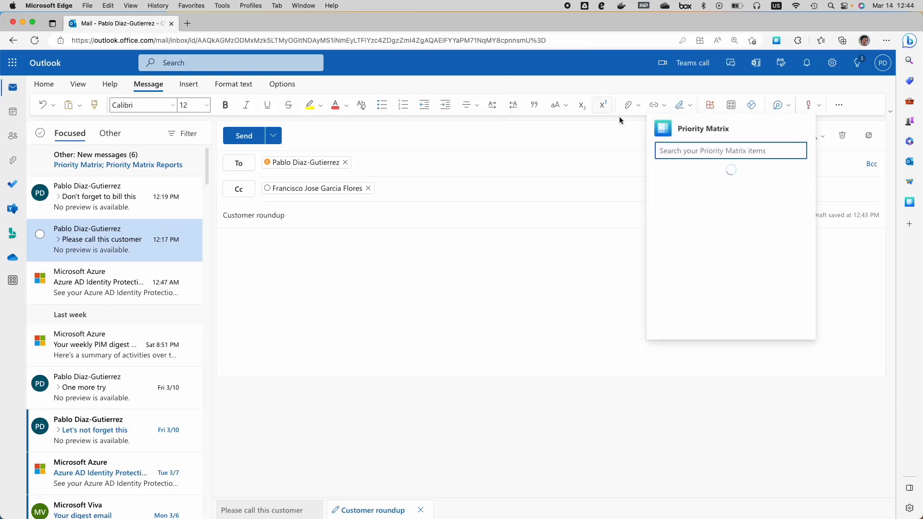
{"action": "type", "text": "inv"}
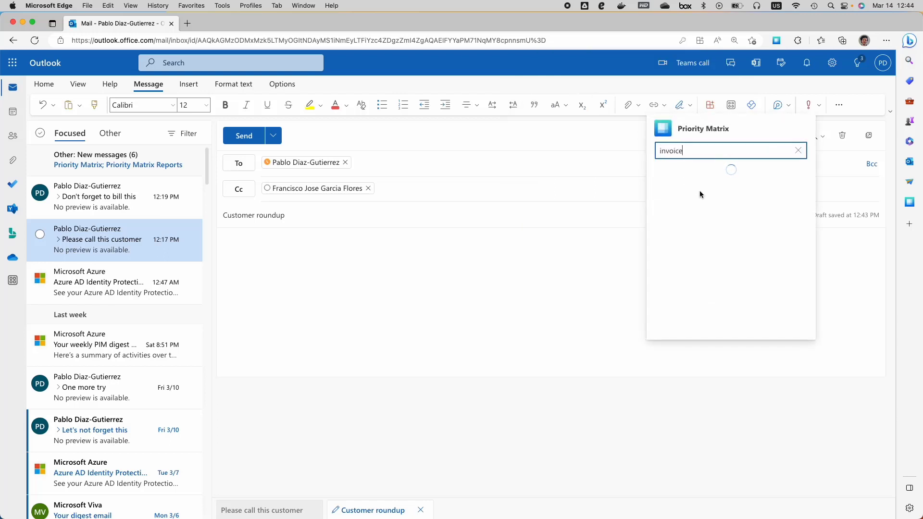
{"action": "type", "text": "oice"}
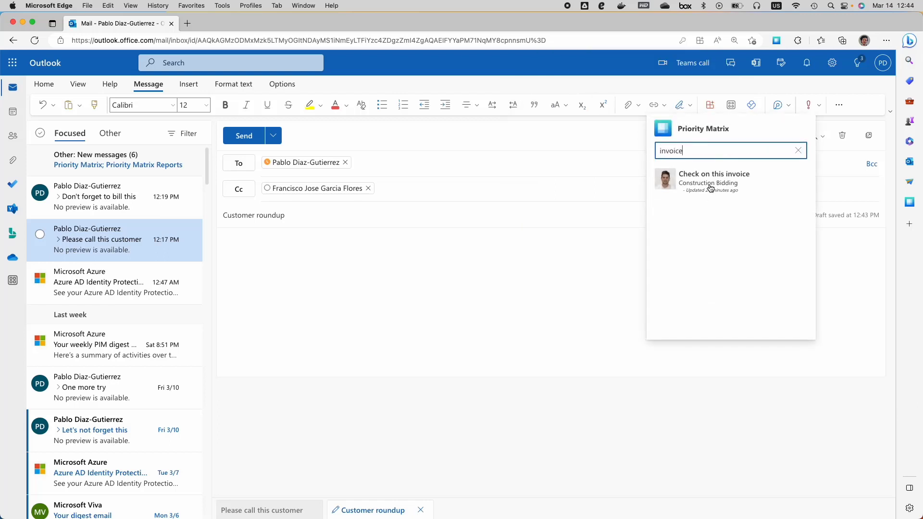
{"action": "left_click", "coordinate": [711, 185]}
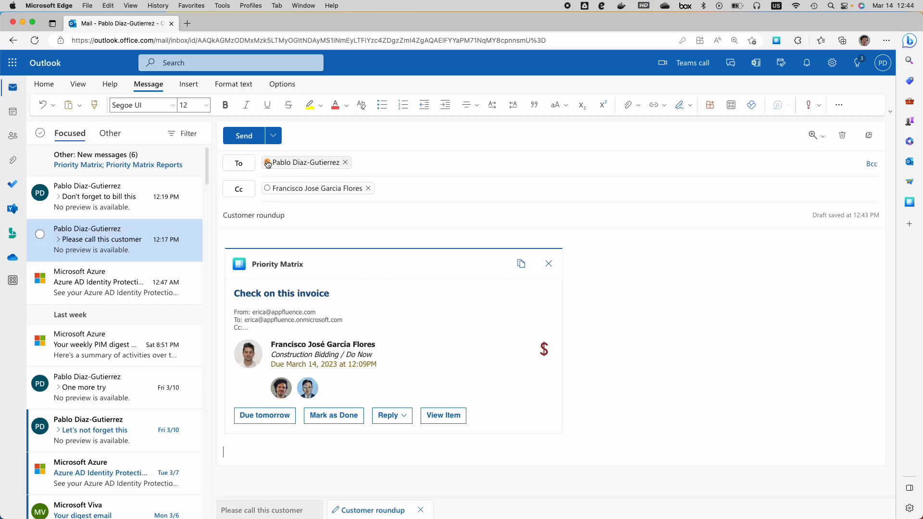
- Send Customer roundup, then open its Check on this invoice card's full item view from the inbox
{"action": "left_click", "coordinate": [243, 137]}
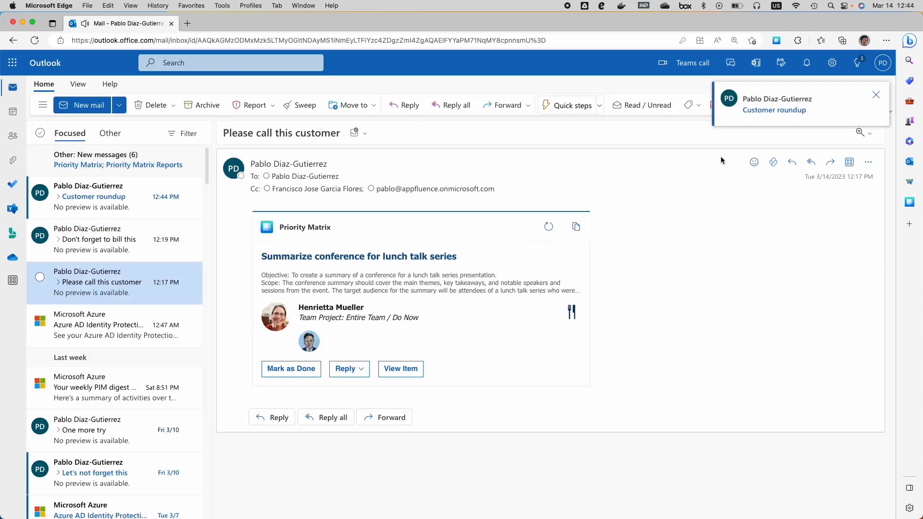
{"action": "left_click", "coordinate": [773, 109]}
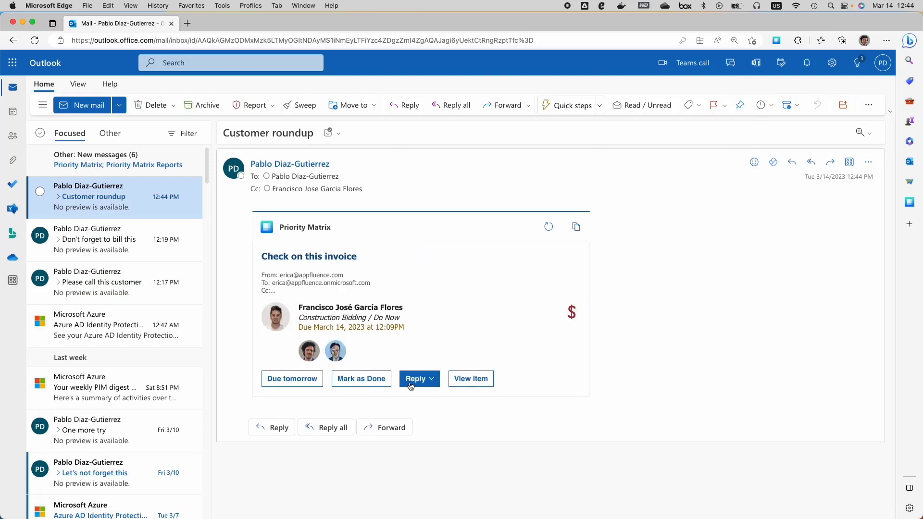
{"action": "left_click", "coordinate": [473, 380]}
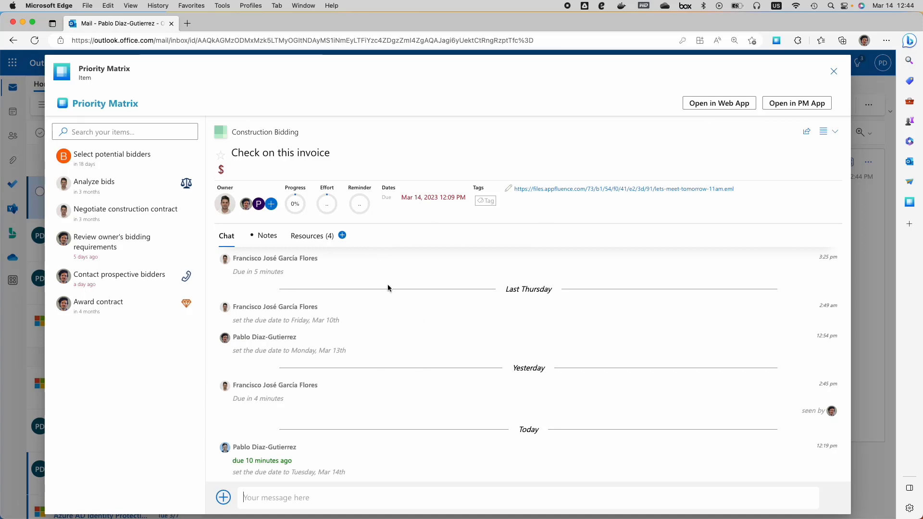
- Close the Priority Matrix item details dialog
{"action": "left_click", "coordinate": [834, 71]}
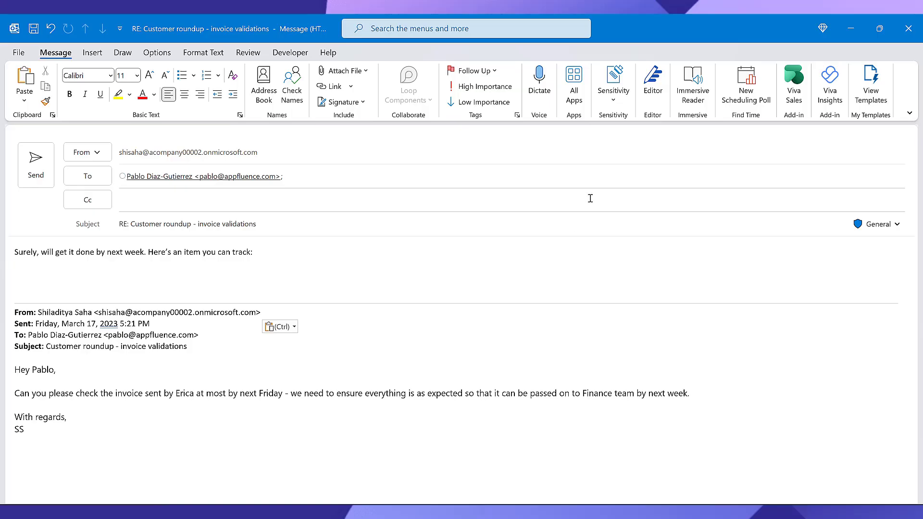
- Start a new Priority Matrix item from the reply and enter its name, Check invoice
{"action": "left_click", "coordinate": [573, 87]}
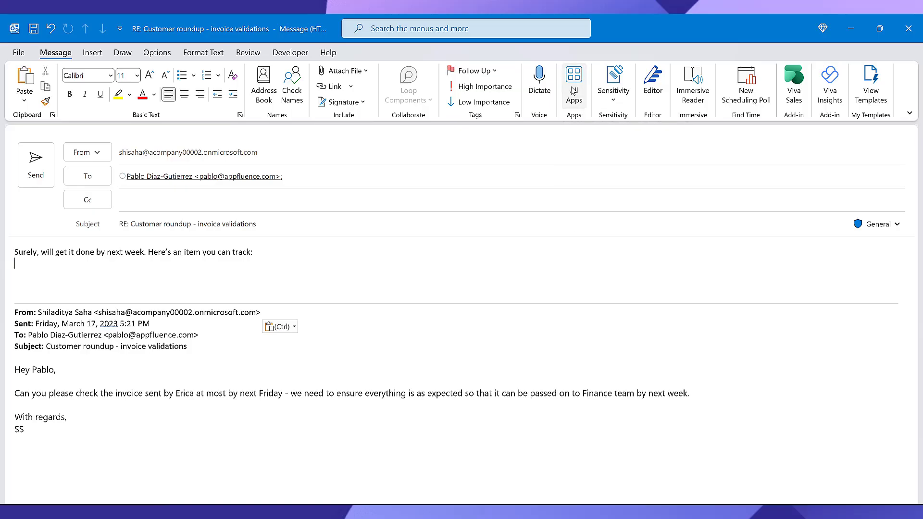
{"action": "scroll", "coordinate": [591, 209], "scroll_direction": "down", "scroll_amount": 3}
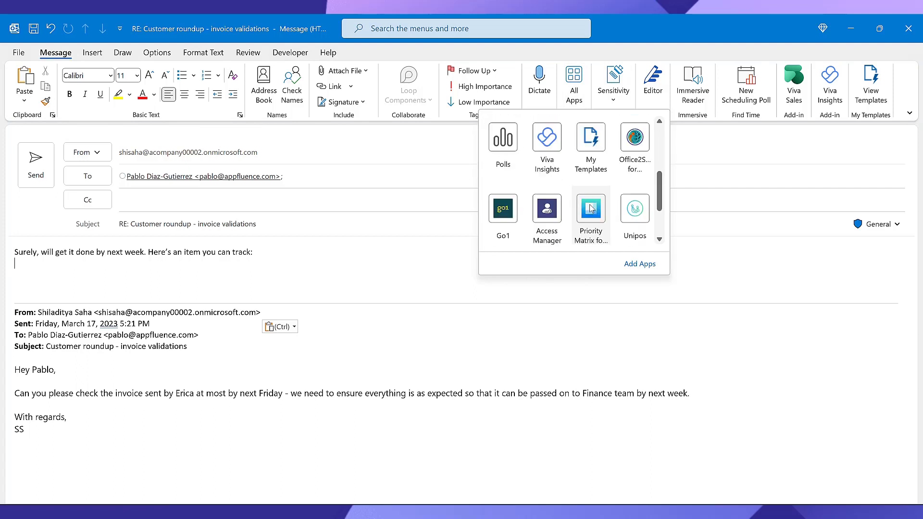
{"action": "left_click", "coordinate": [591, 208]}
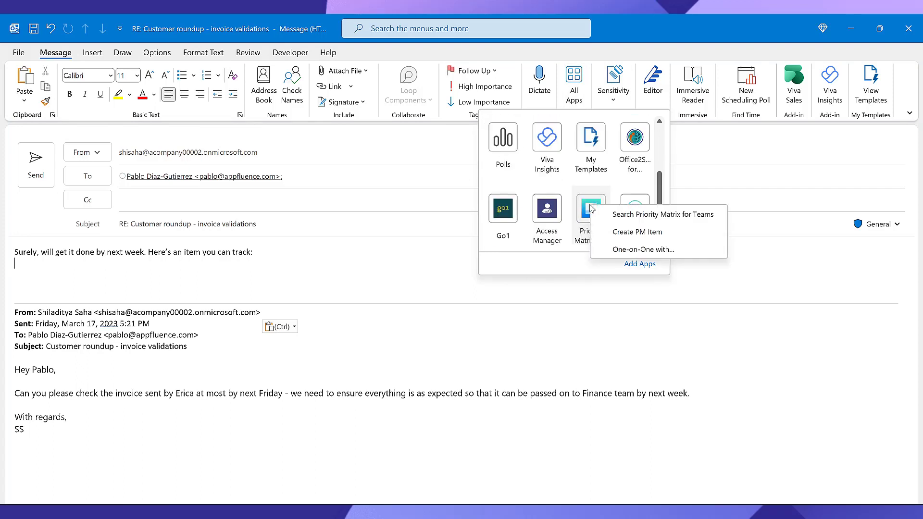
{"action": "left_click", "coordinate": [613, 232]}
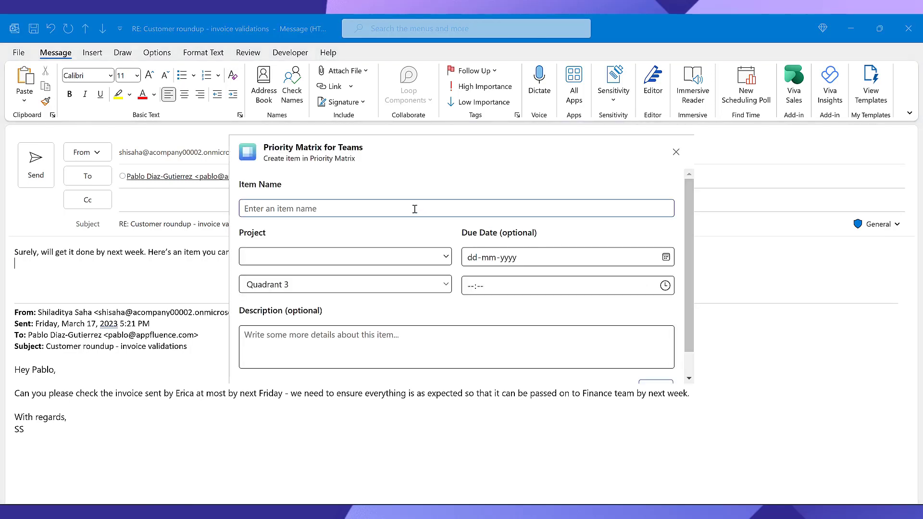
{"action": "type", "text": "Check invoice from Erica"}
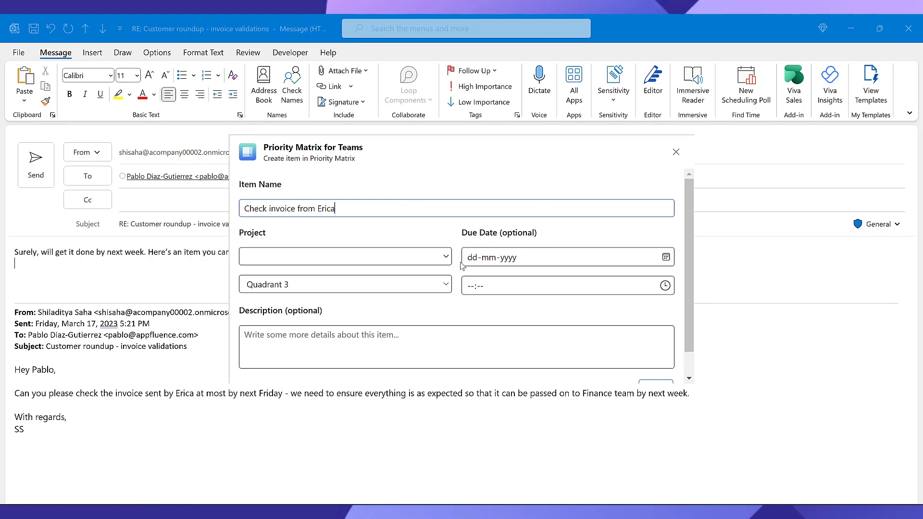
- Assign the item to Team Project: Entire Team with a due date of 24 March 2023
{"action": "left_click", "coordinate": [445, 263]}
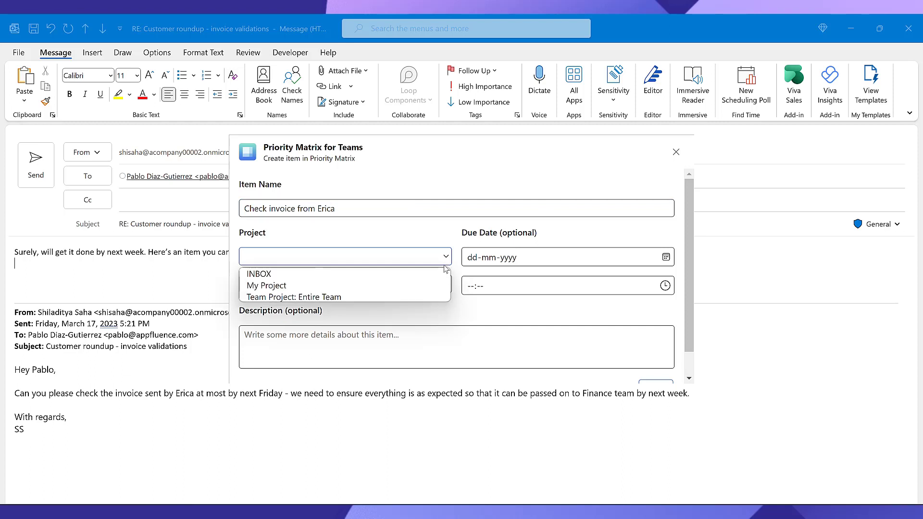
{"action": "left_click", "coordinate": [427, 297]}
{"action": "left_click", "coordinate": [665, 256]}
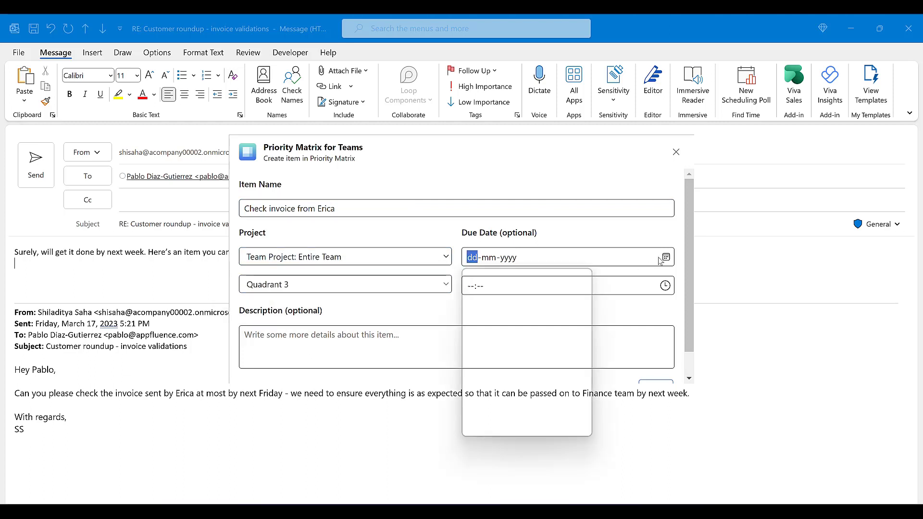
{"action": "left_click", "coordinate": [544, 373]}
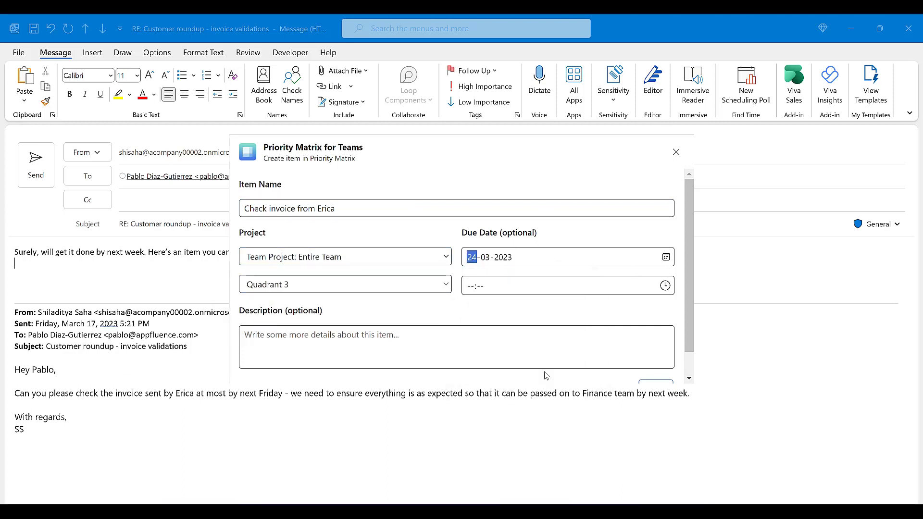
- Give the item the description 'Validate invoice'
{"action": "left_click", "coordinate": [521, 355]}
{"action": "type", "text": "Validate"}
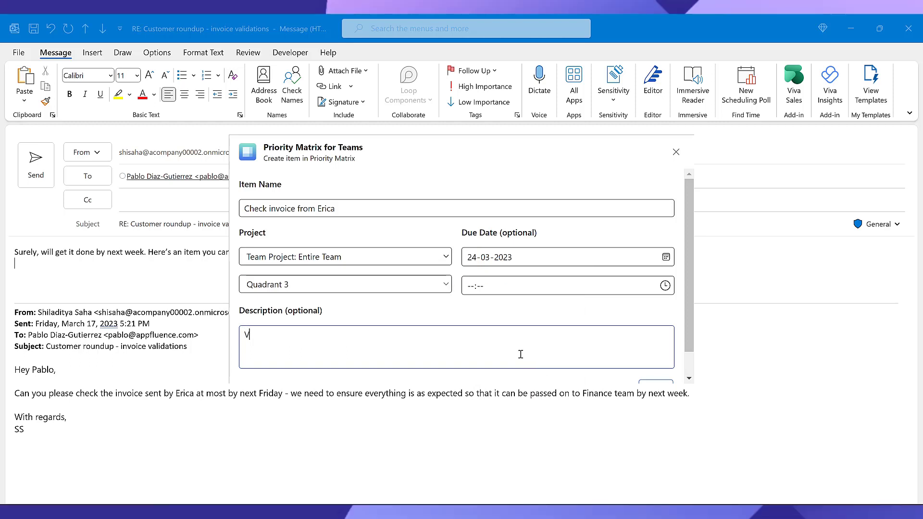
{"action": "type", "text": "invoice"}
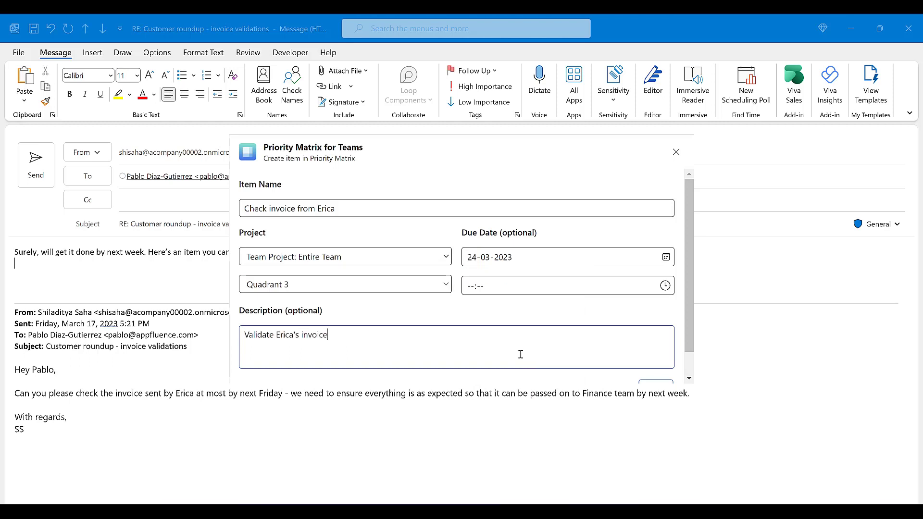
{"action": "scroll", "coordinate": [521, 354], "scroll_direction": "down", "scroll_amount": 1}
{"action": "left_click", "coordinate": [648, 364]}
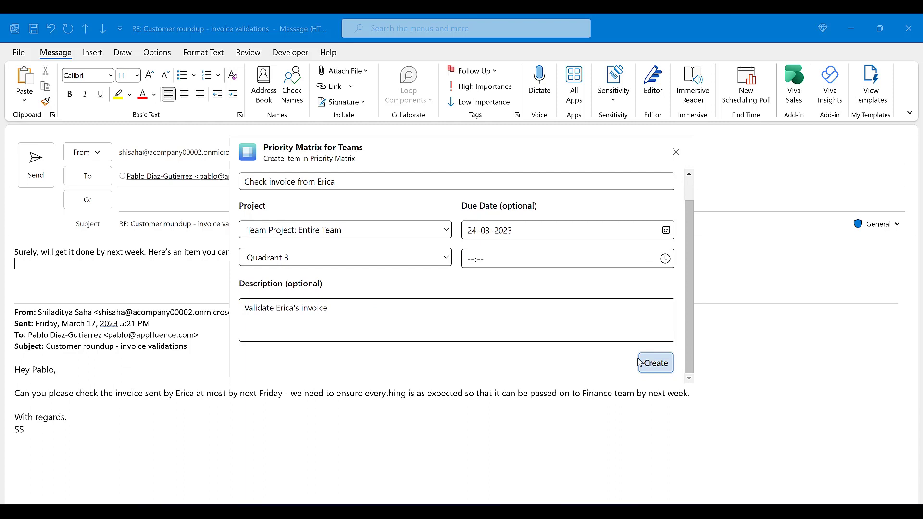
- Create the Check invoice item and insert its card into the reply email
{"action": "left_click", "coordinate": [639, 362]}
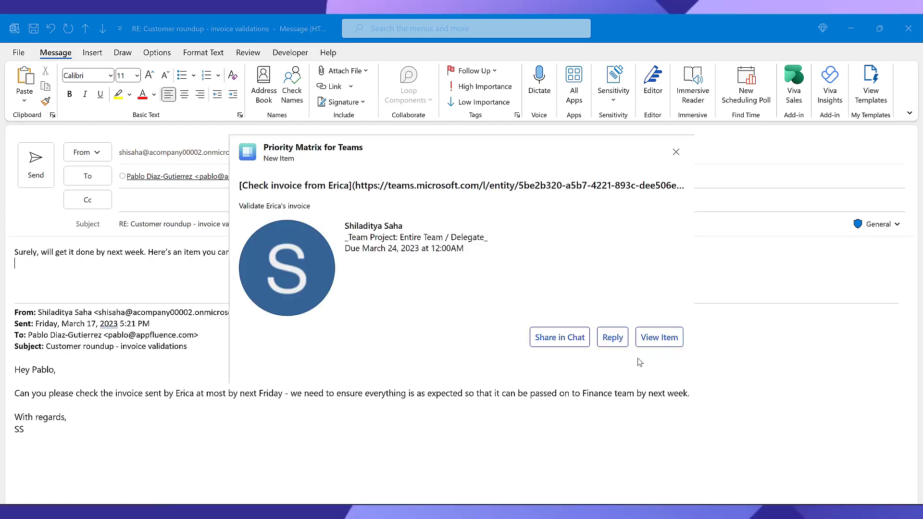
{"action": "left_click", "coordinate": [564, 345]}
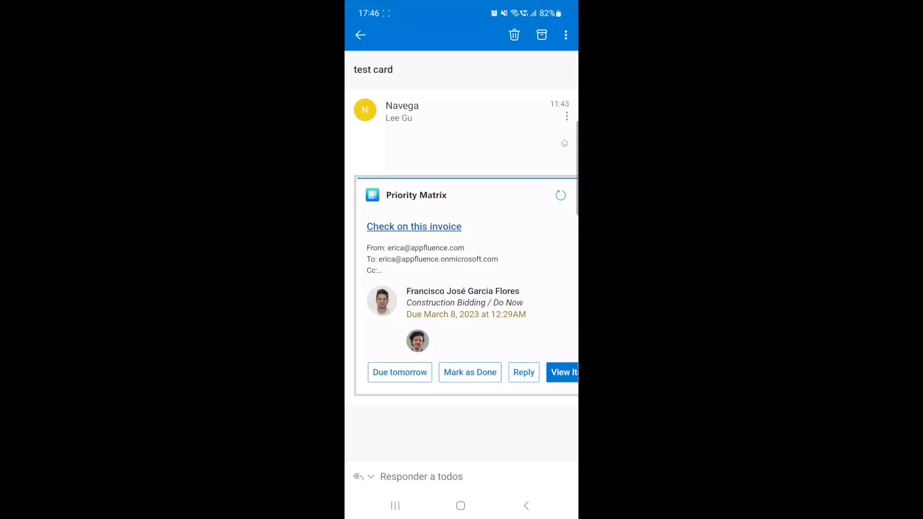
- Open the Check on this invoice item in the browser from its card in Outlook mobile
{"action": "left_click_drag", "start_coordinate": [527, 386], "coordinate": [506, 387]}
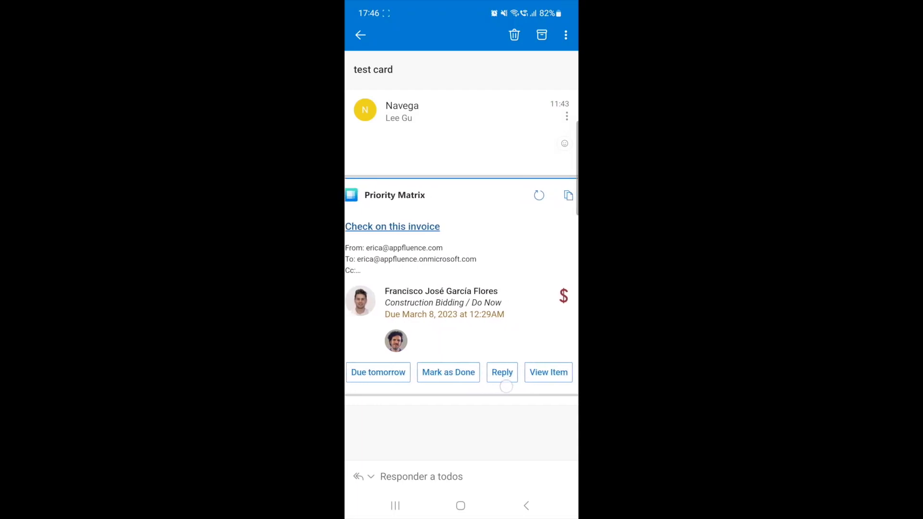
{"action": "left_click", "coordinate": [542, 373]}
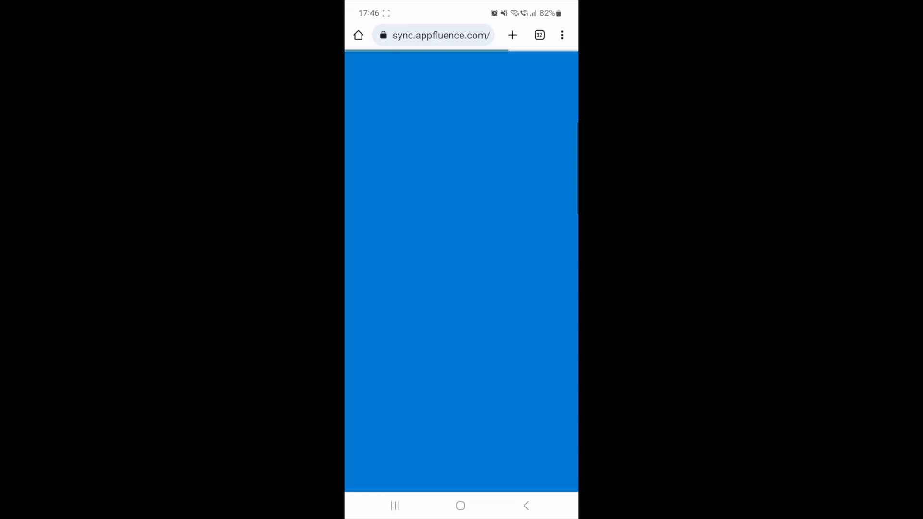